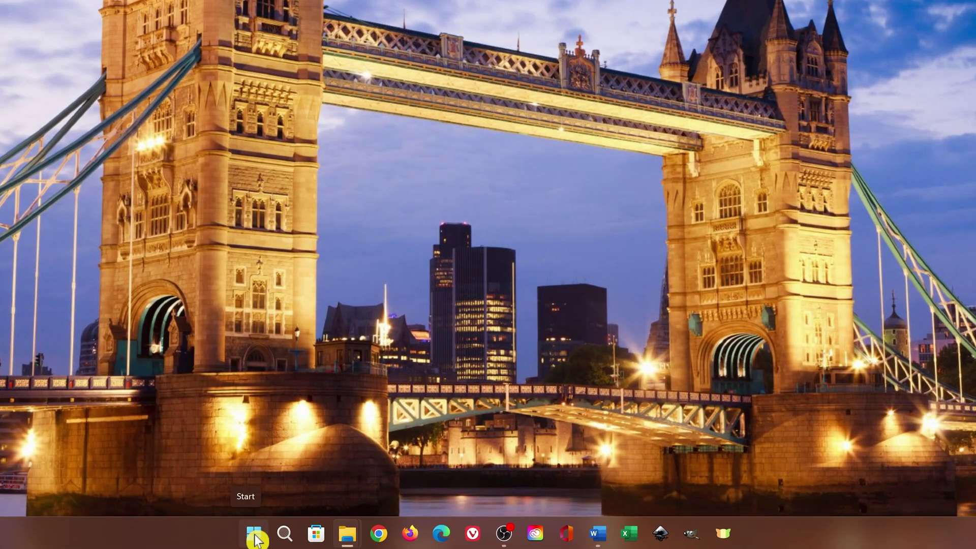
Step: Open Settings from the Start context menu and go to System › Troubleshoot
right_click(257, 534)
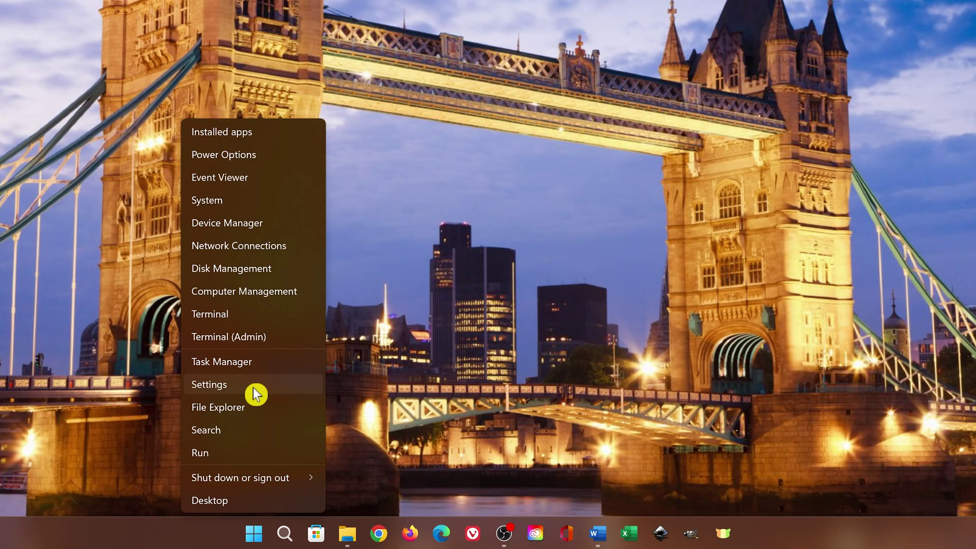
left_click(253, 388)
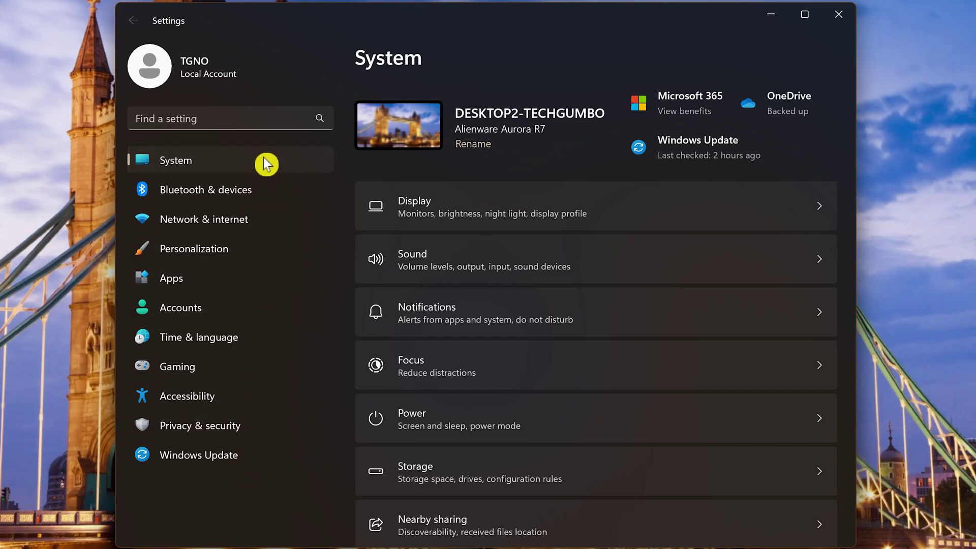
scroll(493, 217, "down", 6)
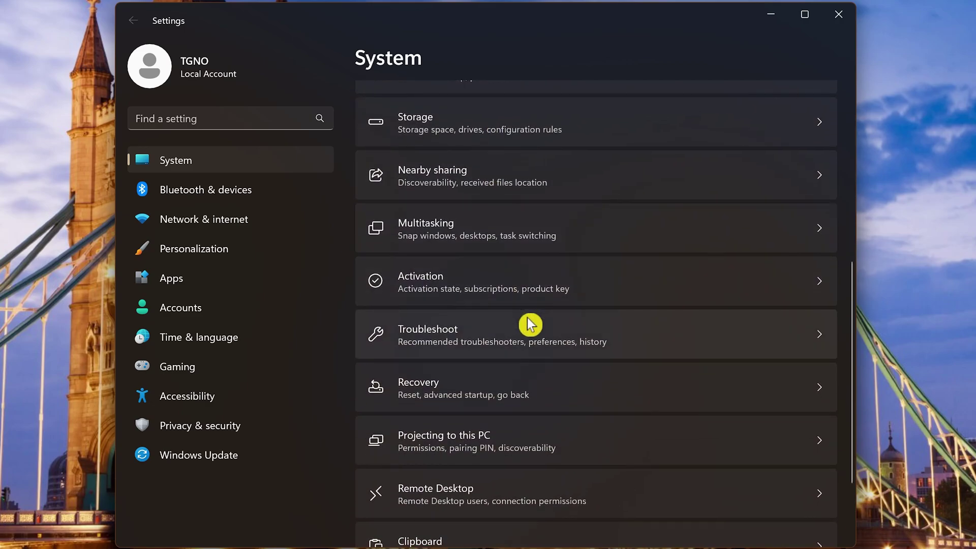
left_click(530, 328)
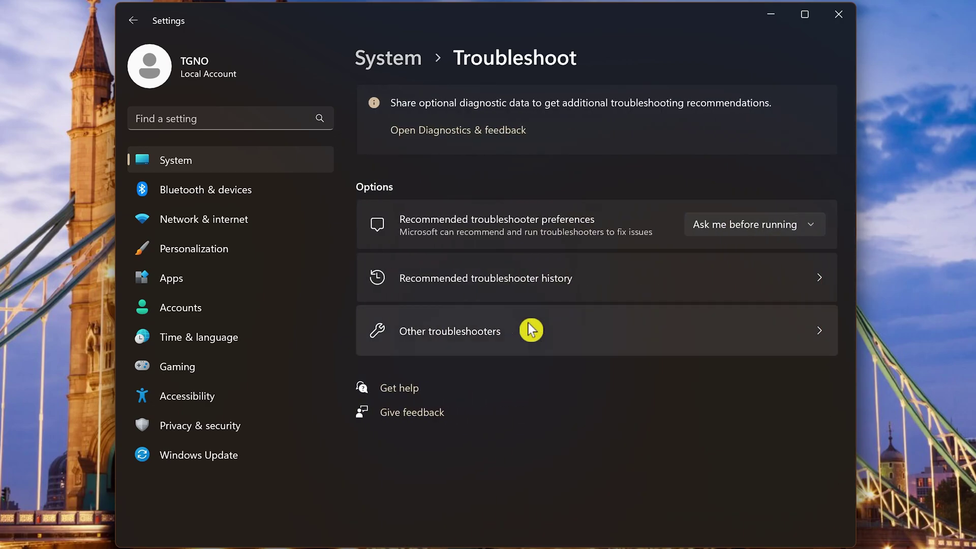
Step: Run the Video Playback troubleshooter from the Other troubleshooters list
left_click(529, 325)
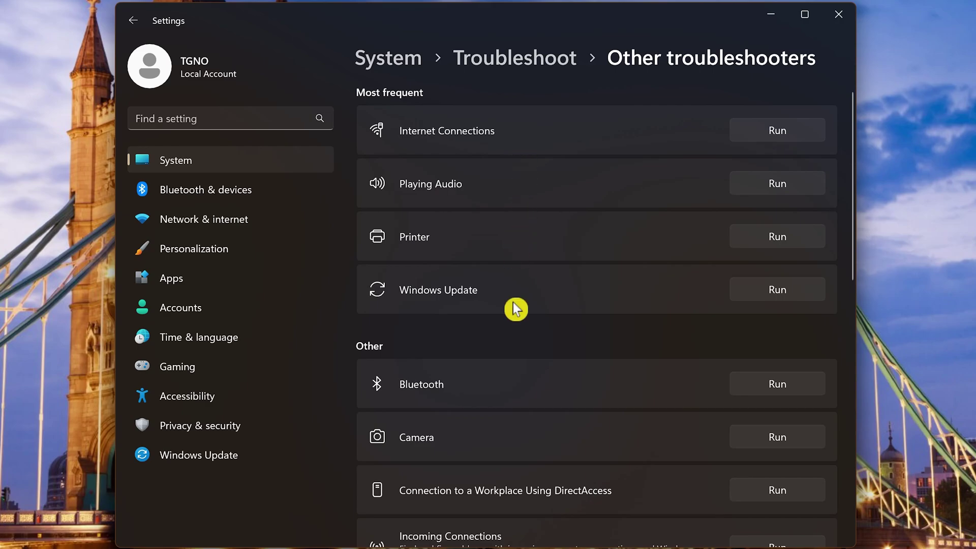
scroll(514, 302, "down", 4)
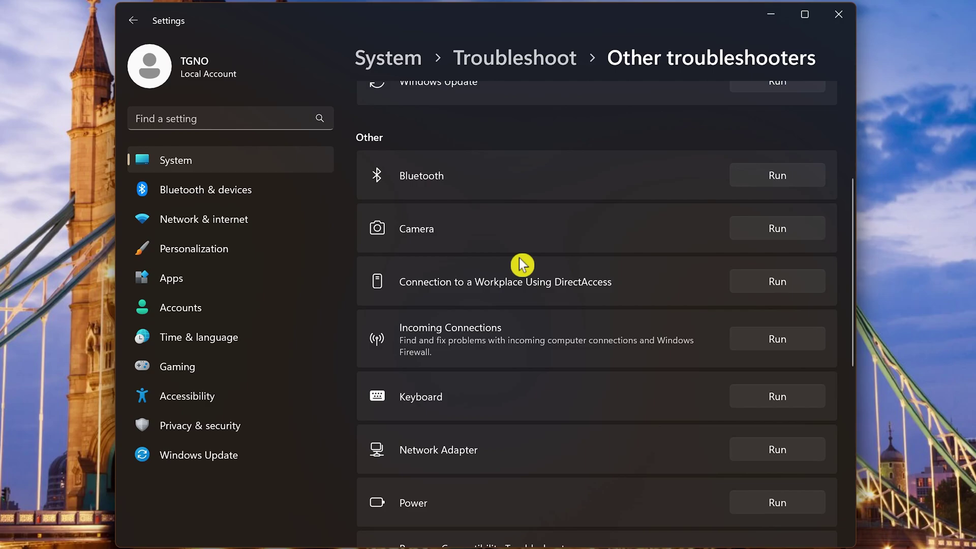
scroll(525, 405, "down", 6)
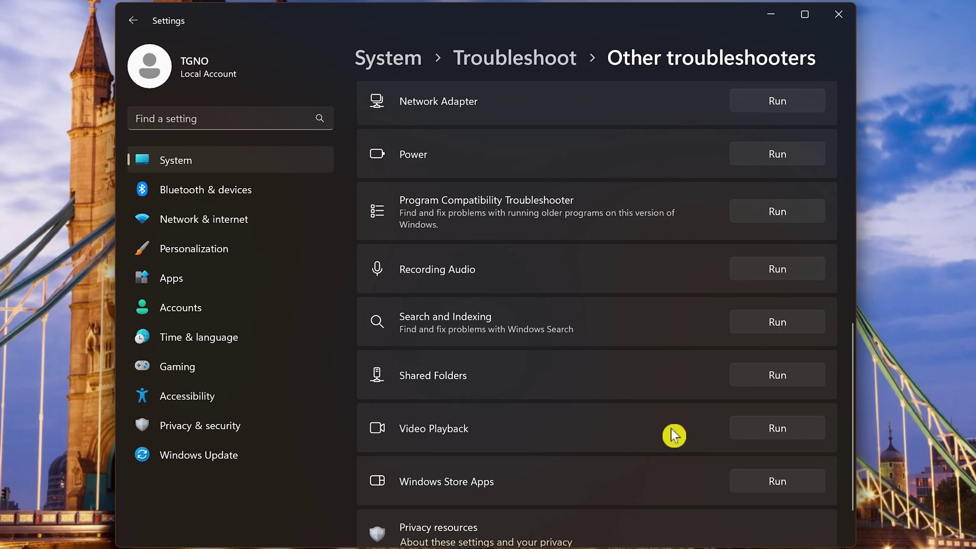
left_click(741, 431)
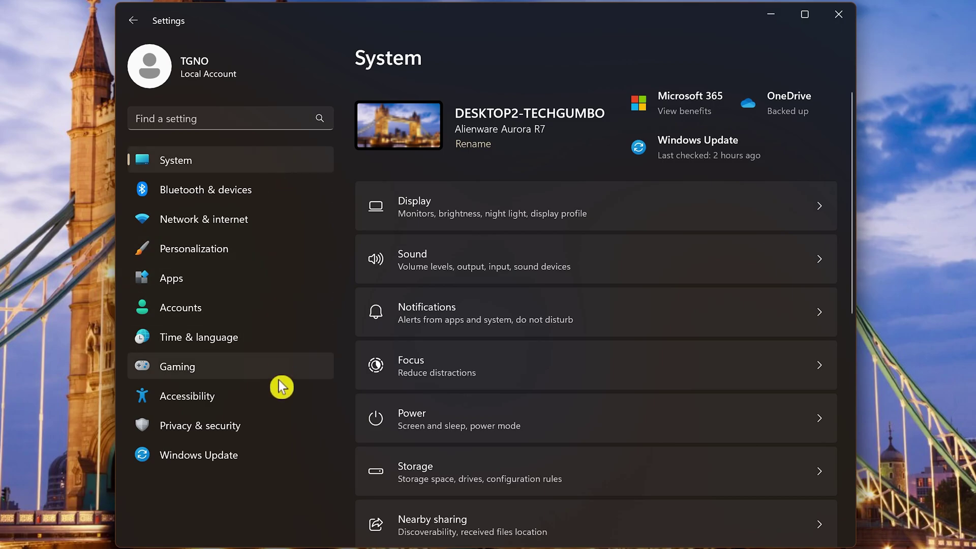
Step: Check for updates on the Windows Update page, confirming the PC is up to date
left_click(273, 457)
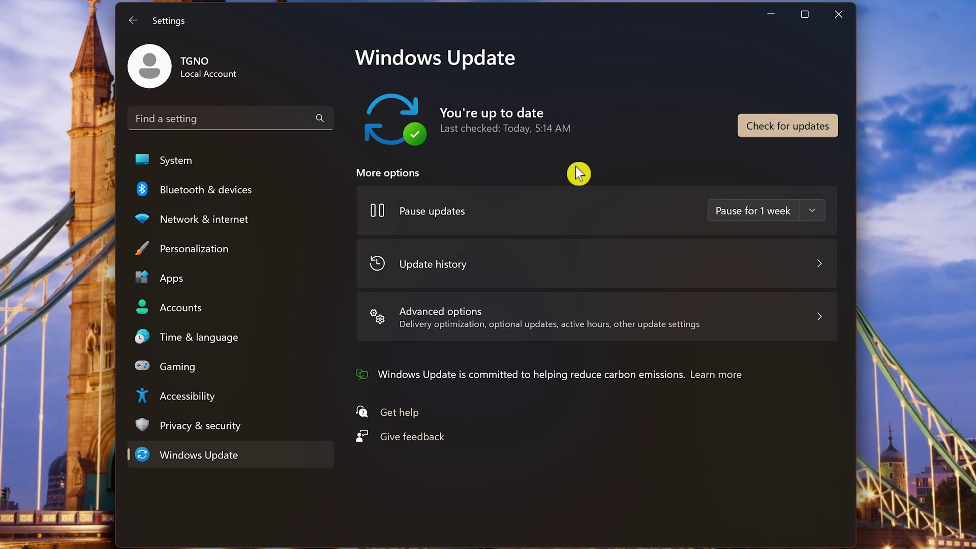
left_click(784, 130)
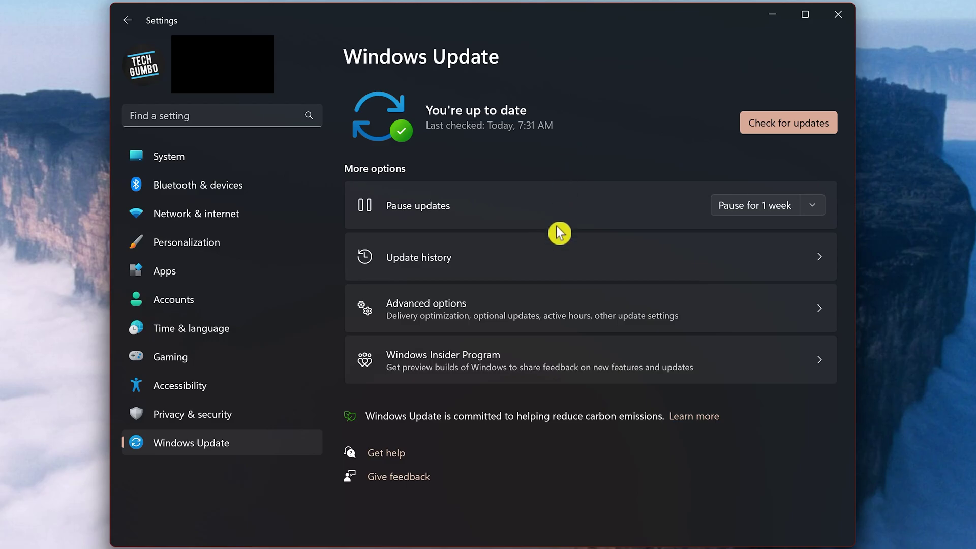
Step: Review the update history and the list of installed updates available to uninstall
left_click(559, 264)
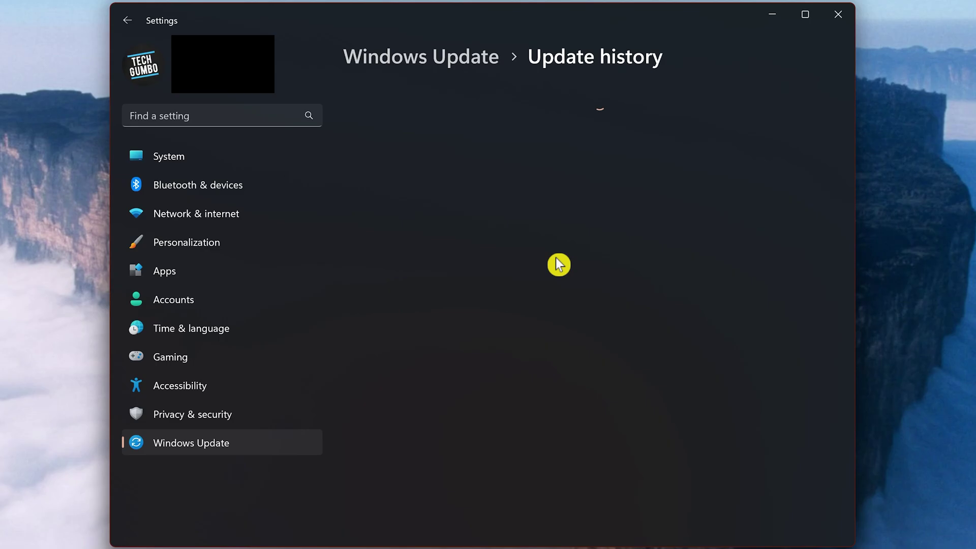
scroll(560, 275, "down", 20)
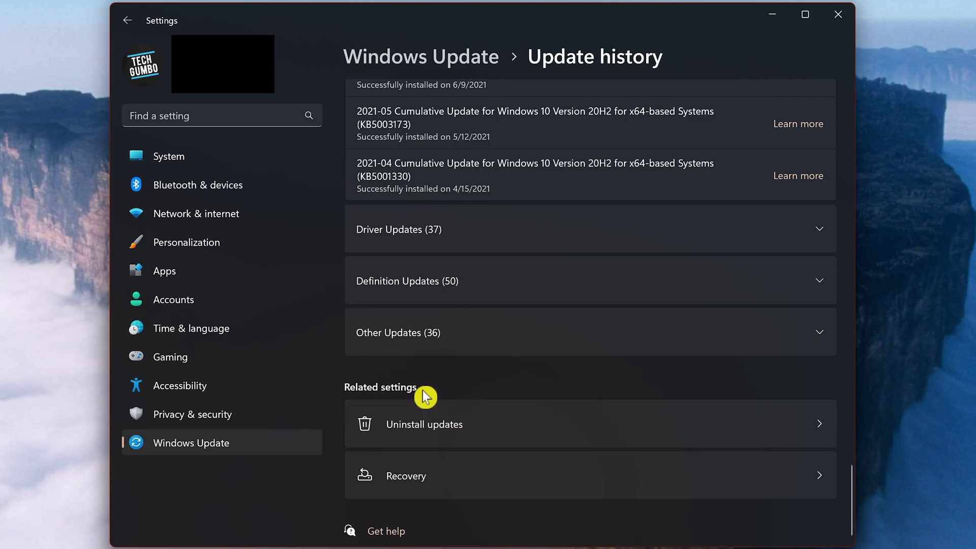
left_click(487, 423)
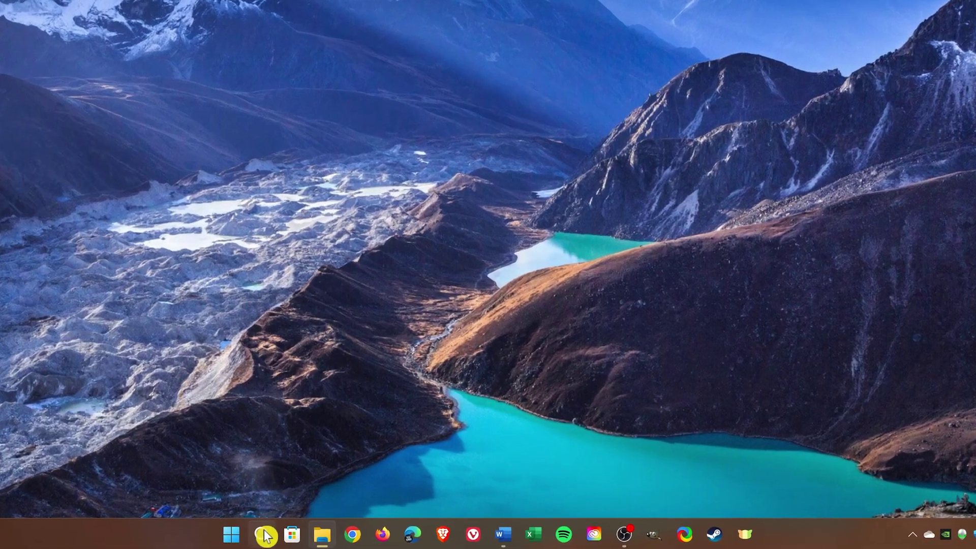
Step: Search 'Restore Point' and open Create a restore point in System Properties
left_click(322, 538)
type("R")
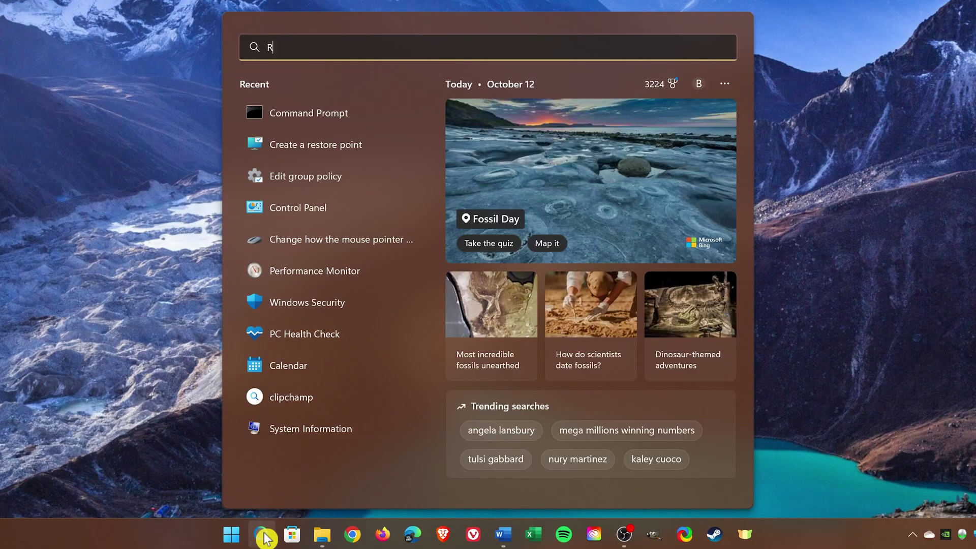
type("estore Point")
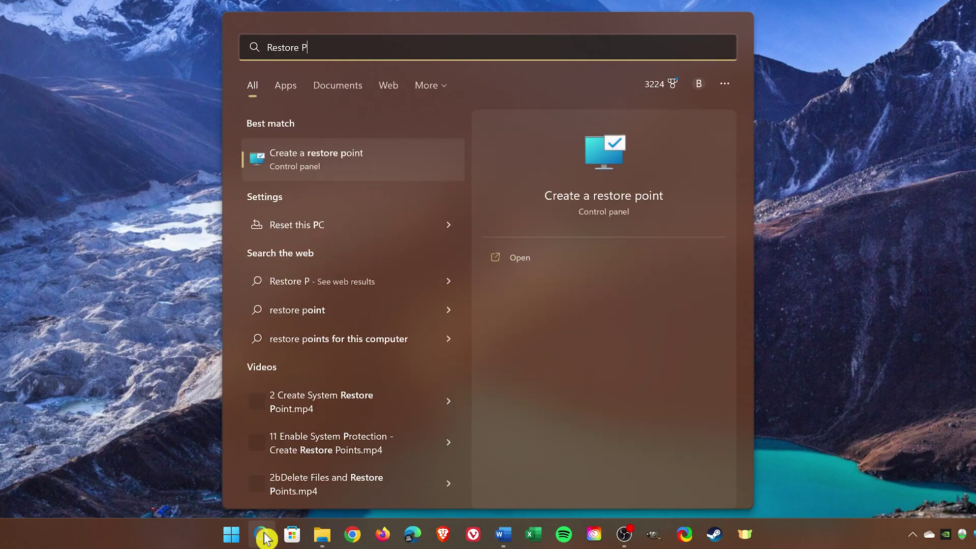
left_click(362, 176)
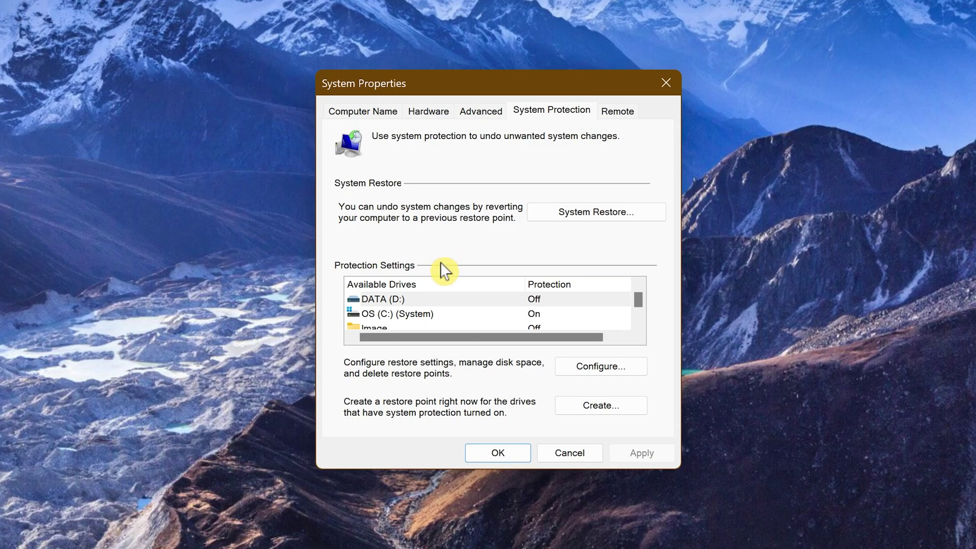
Step: Turn on system protection for drive C: with a 2% (9.23 GB) maximum usage limit
left_click(452, 313)
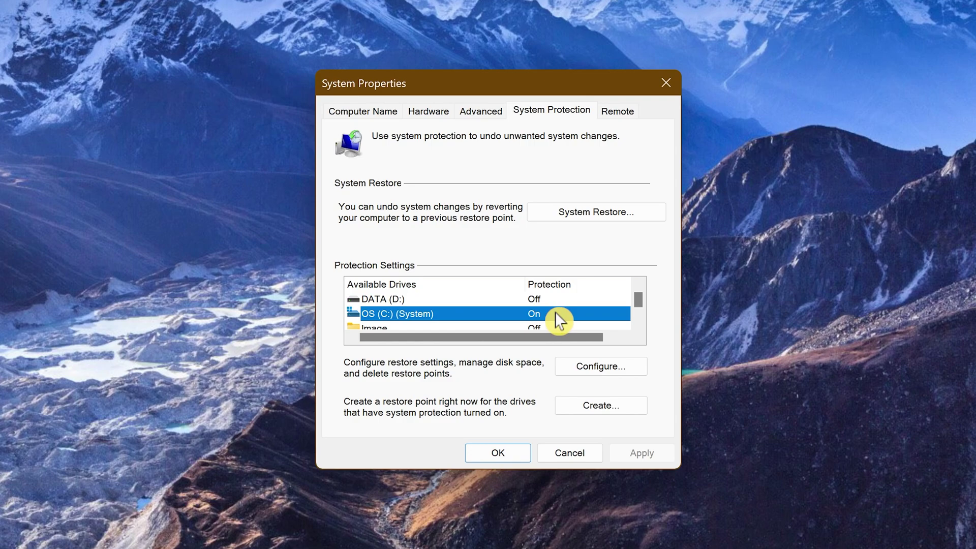
left_click(592, 367)
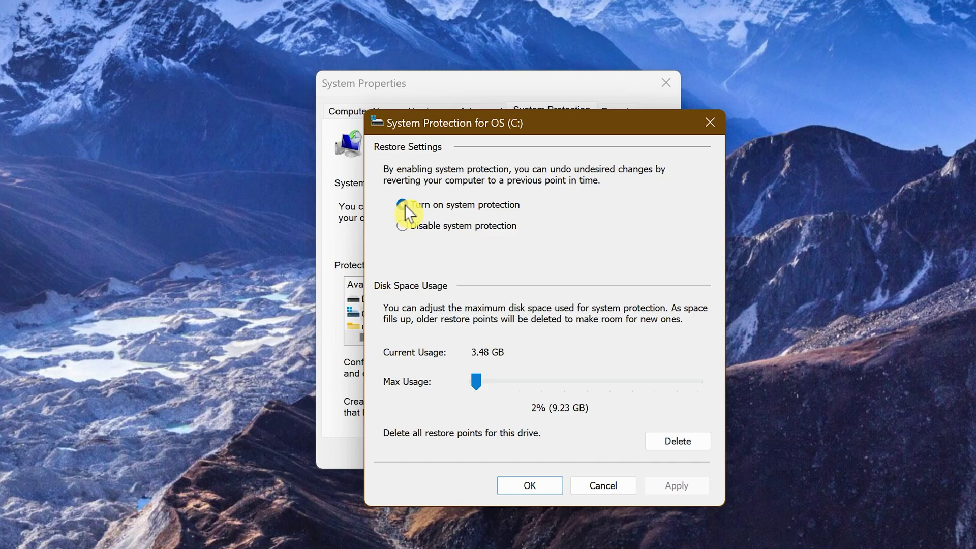
left_click_drag(471, 380, 483, 398)
left_click(666, 486)
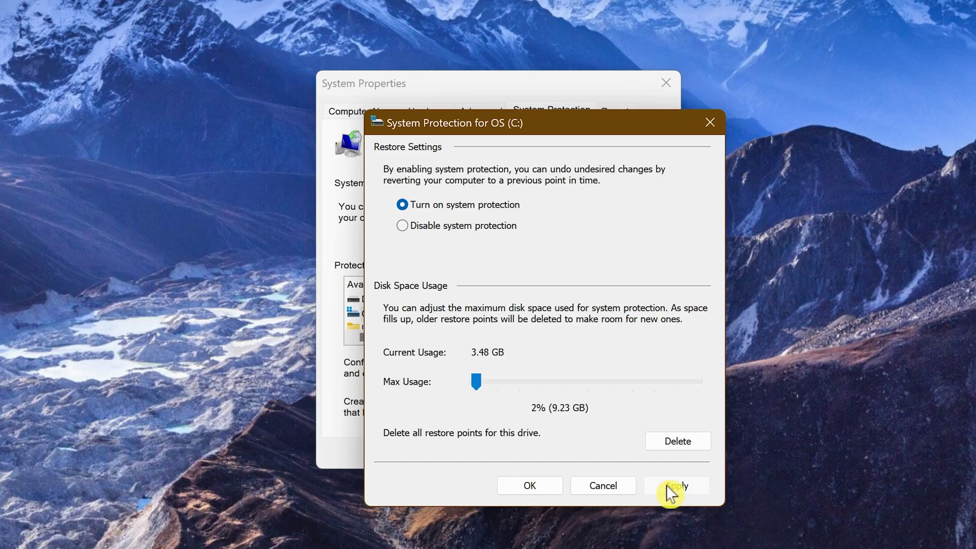
left_click(538, 484)
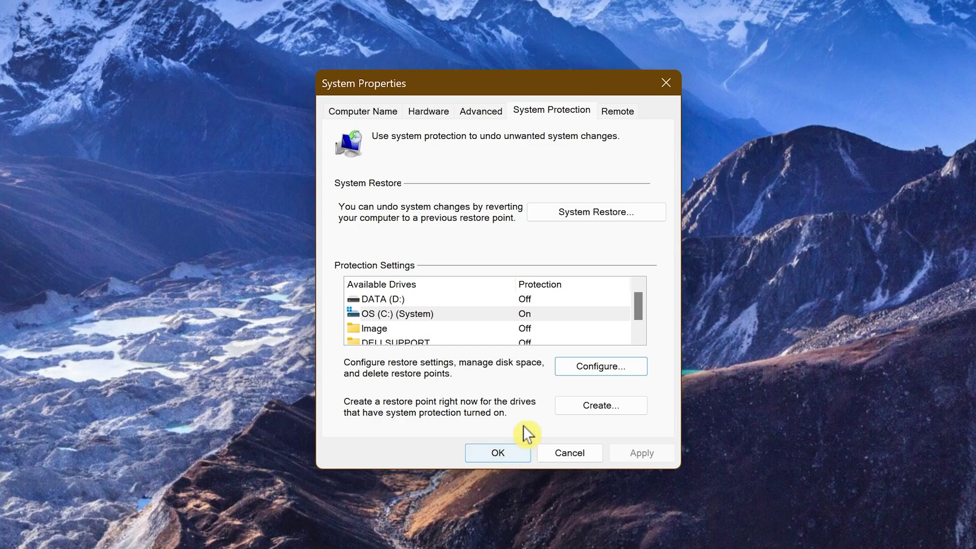
Step: Start System Restore and select the 10/11/2022 KR manual restore point
left_click(600, 213)
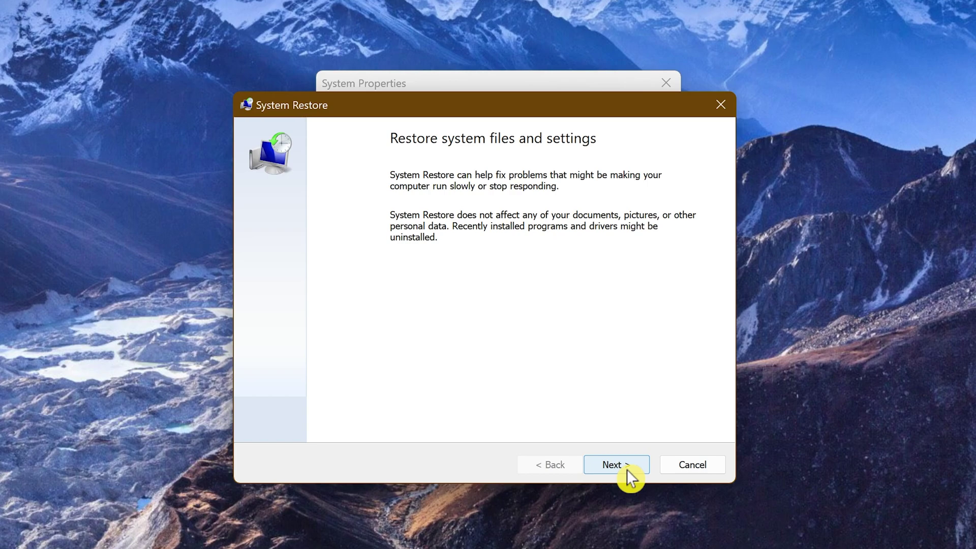
left_click(626, 469)
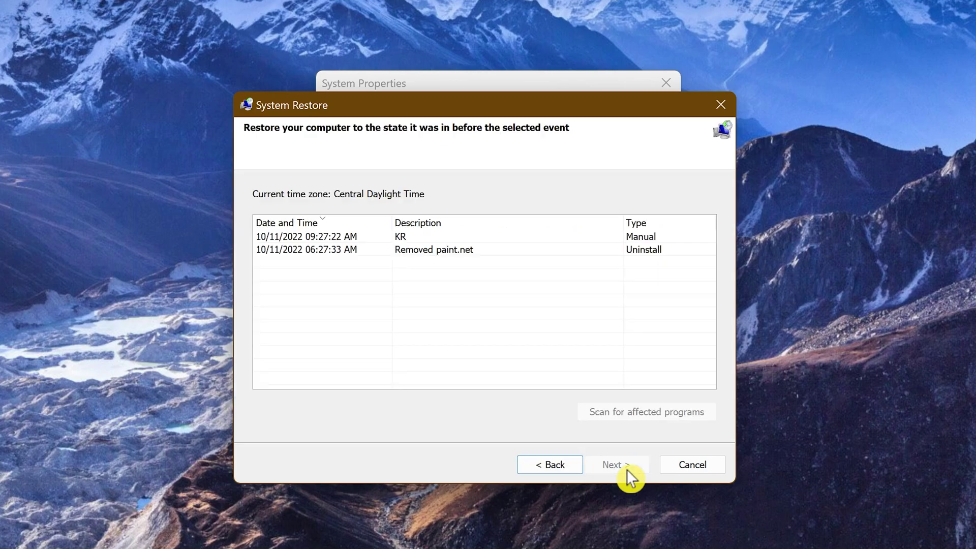
left_click(436, 238)
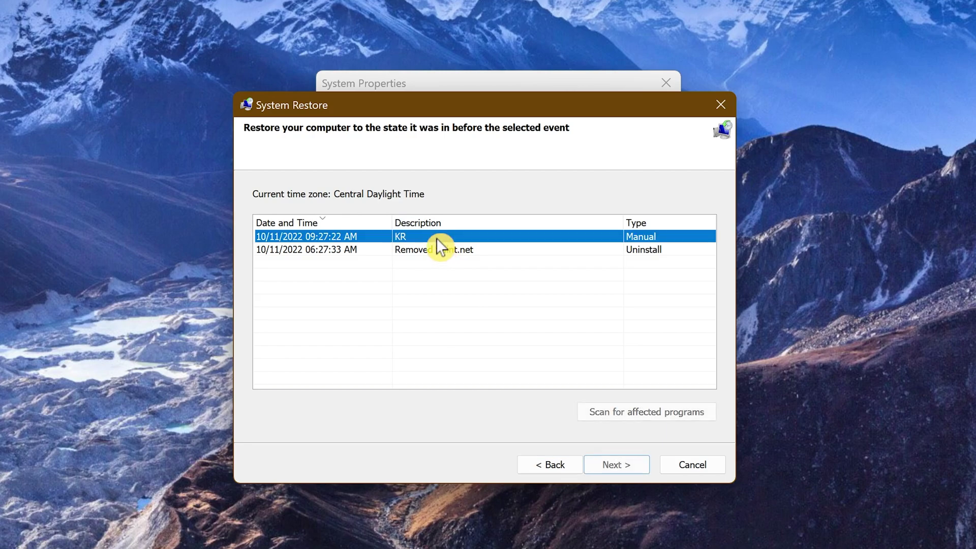
left_click(610, 470)
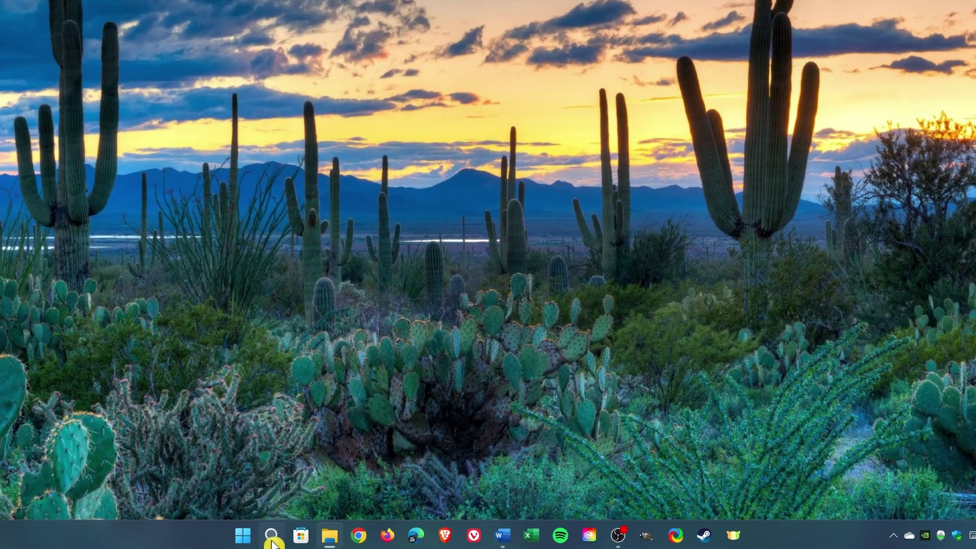
Step: Search 'cmd' and launch Command Prompt as administrator
left_click(320, 537)
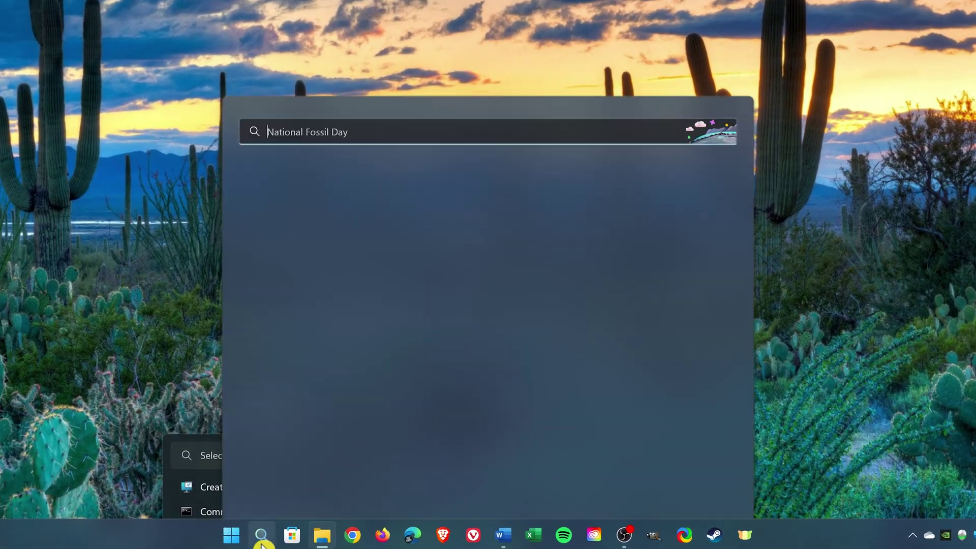
type("c")
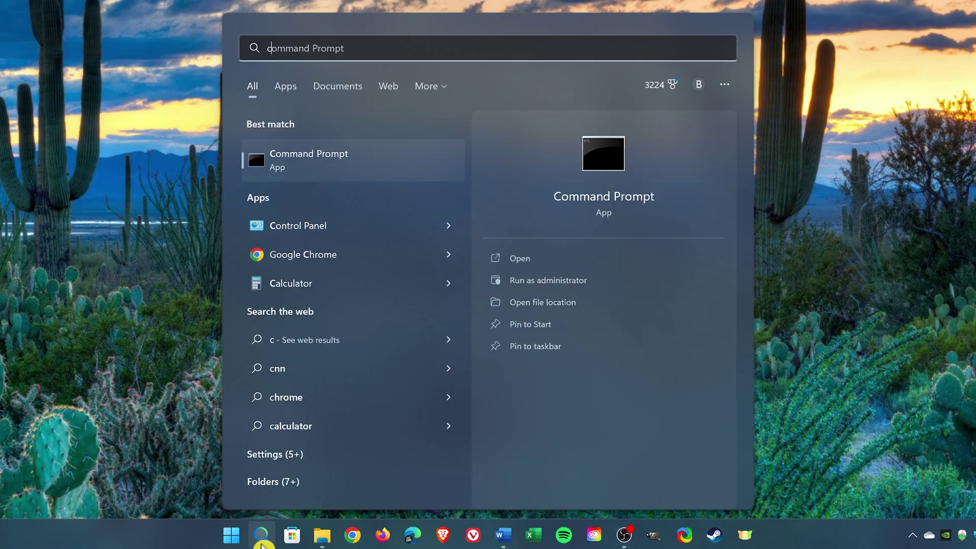
type("md")
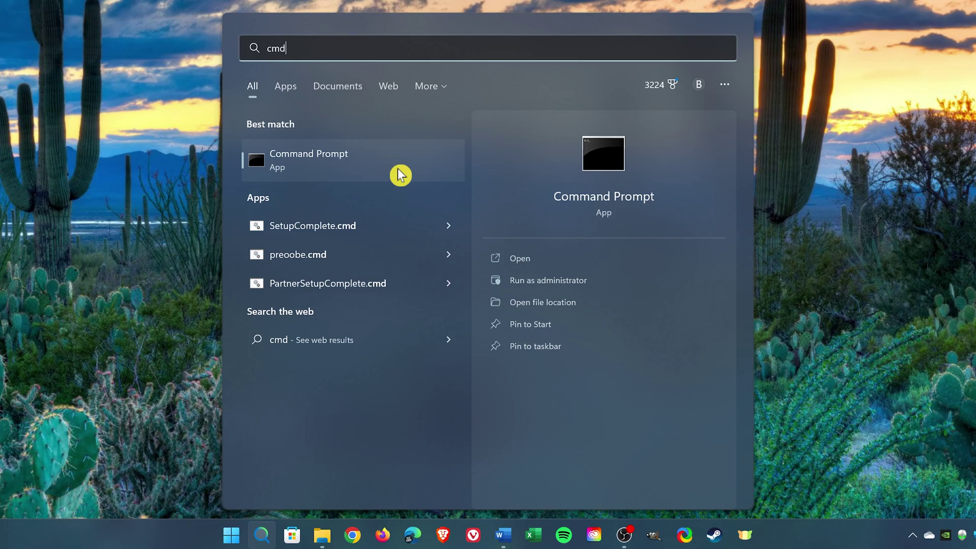
left_click(545, 280)
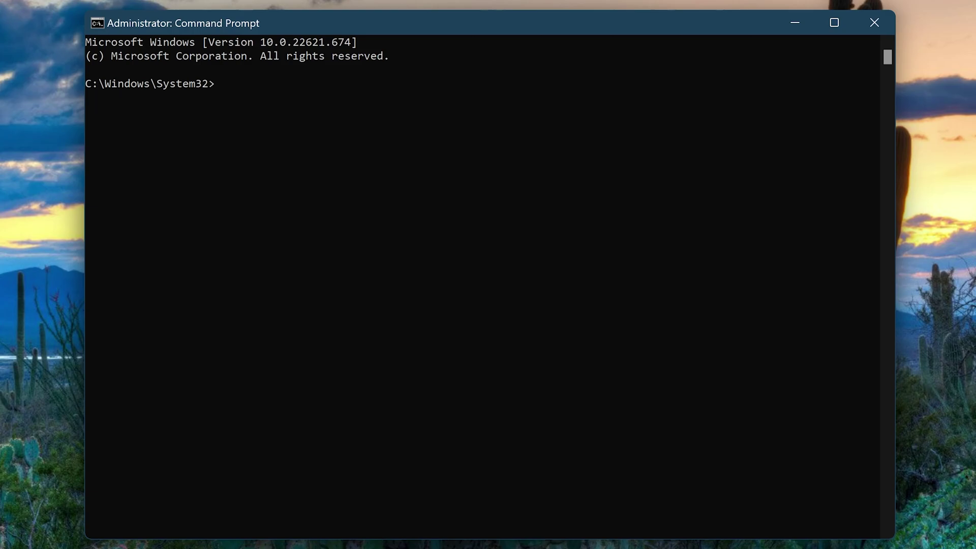
Step: Run sfc /scannow to completion with no integrity violations, then enter the DISM RestoreHealth command
type("sfc /scannow")
key("Return")
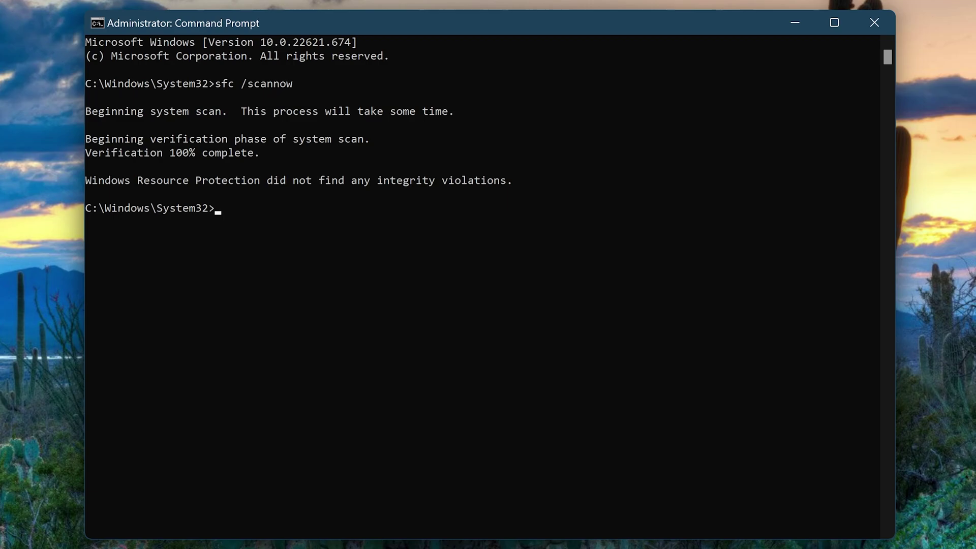
type("Dism /Online /Cleanup")
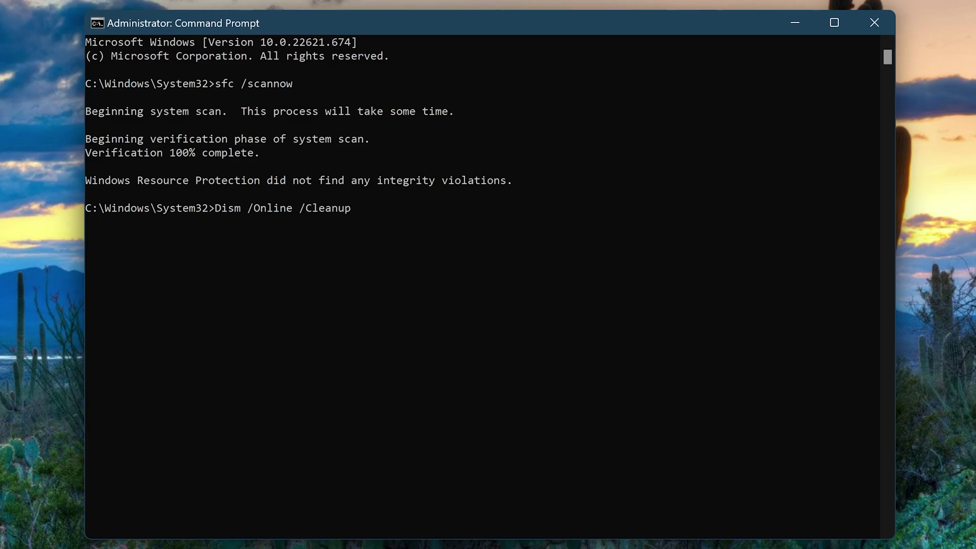
type("-Image /RestoreHealth")
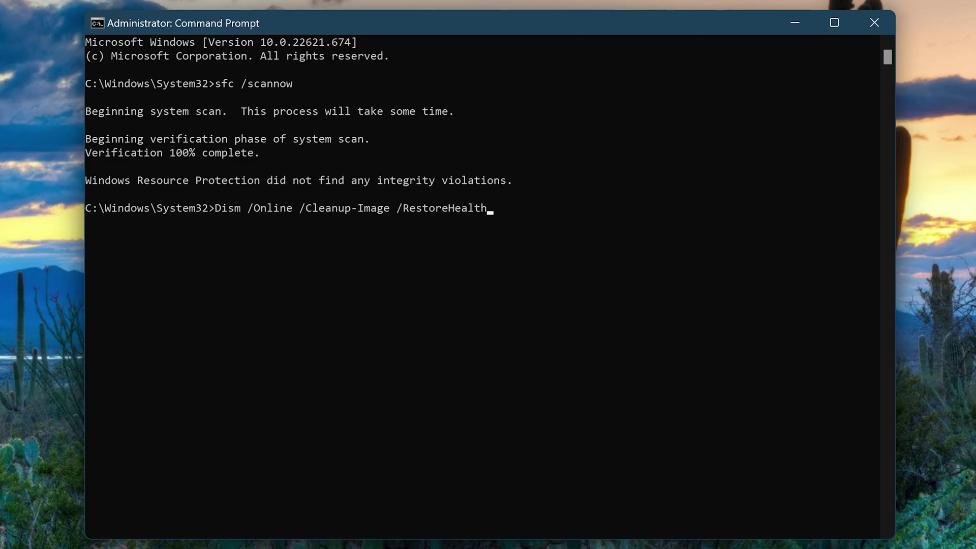
Step: Start the Dism /Online /Cleanup-Image /RestoreHealth image repair
key("Return")
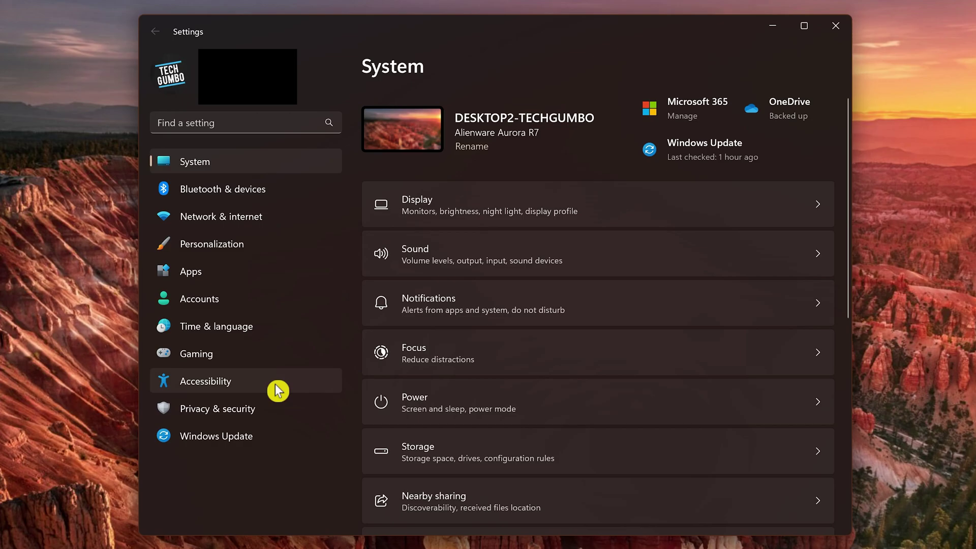
Step: Reach Recovery through Windows Update's Advanced options and start Reset PC to show Keep my files or Remove everything
left_click(275, 445)
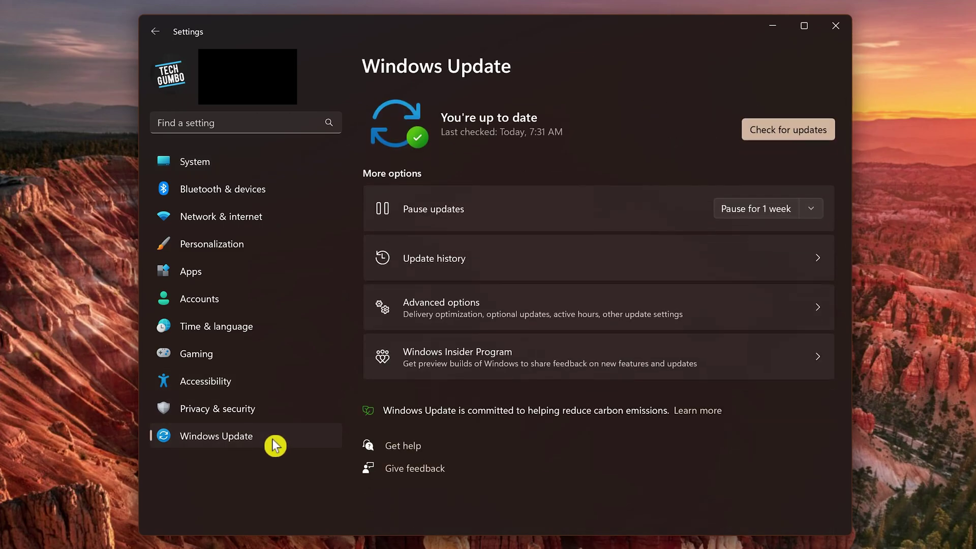
left_click(523, 304)
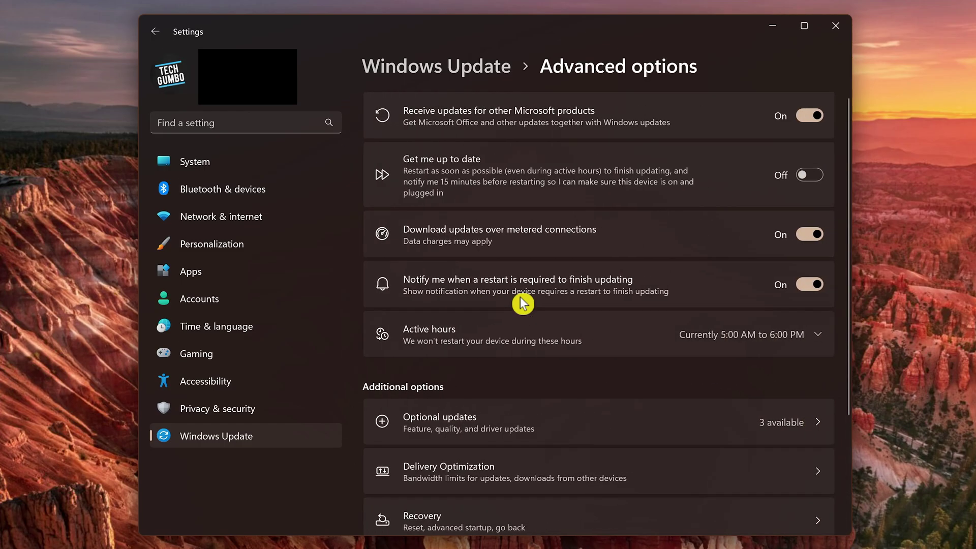
scroll(523, 304, "down", 3)
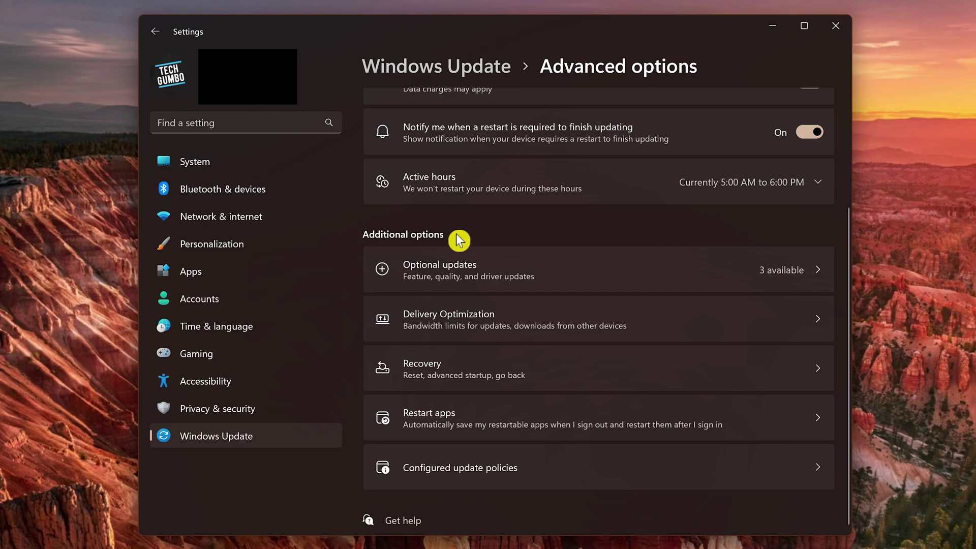
left_click(505, 366)
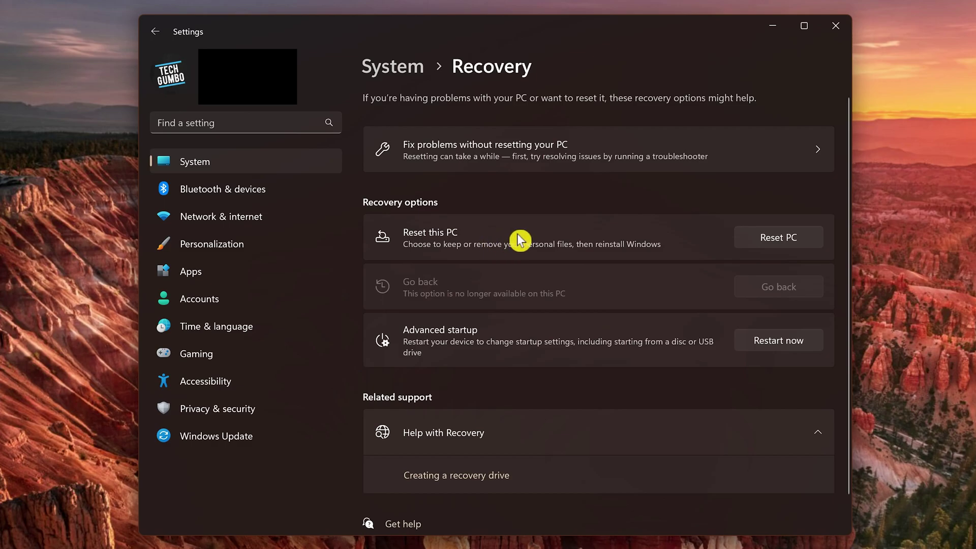
left_click(768, 245)
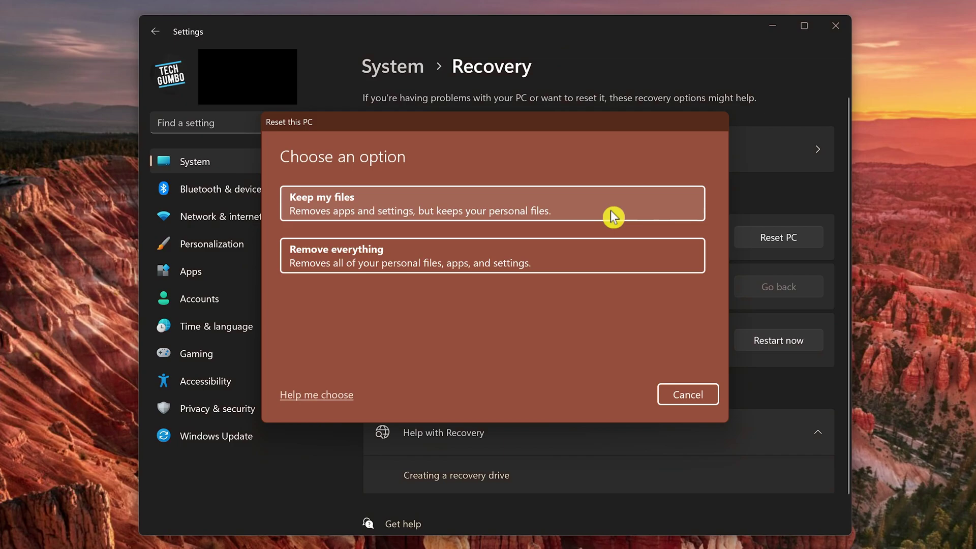